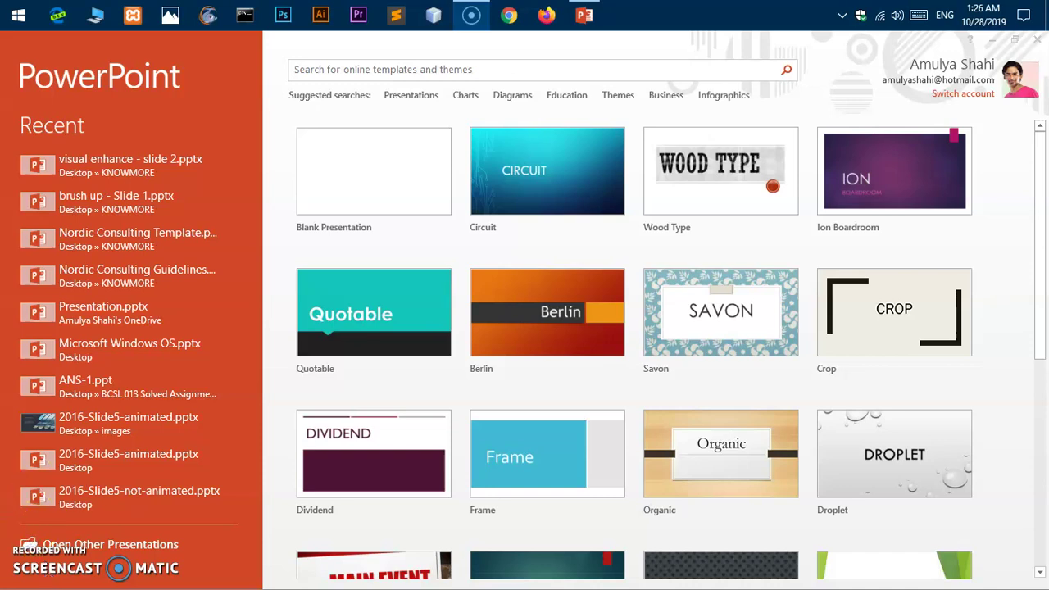
Launch PowerPoint 2013 from a Start search for 'po' and create a blank presentation
left_click(18, 15)
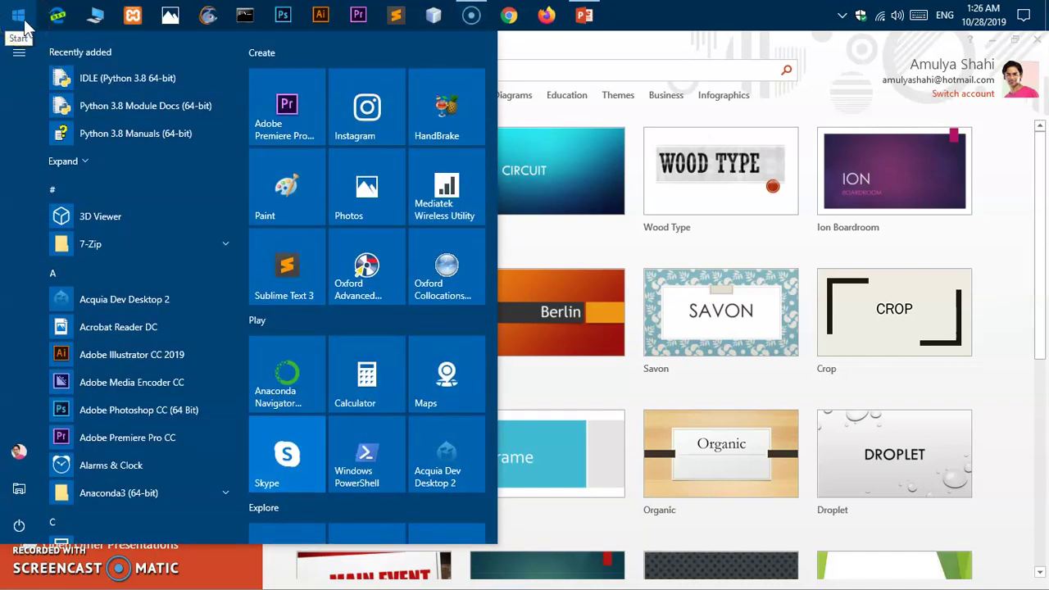
type("po")
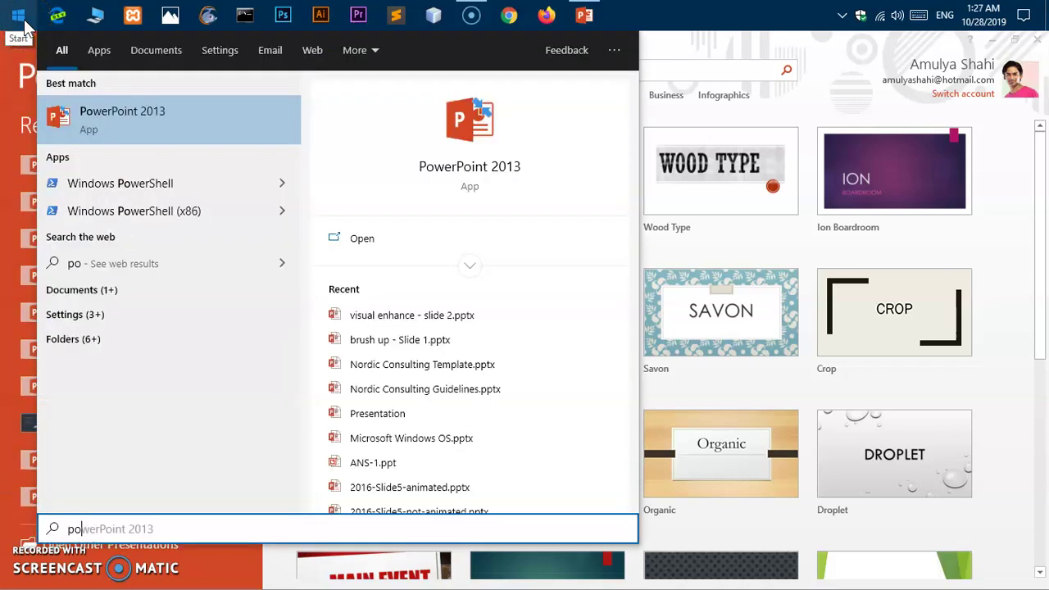
key("Return")
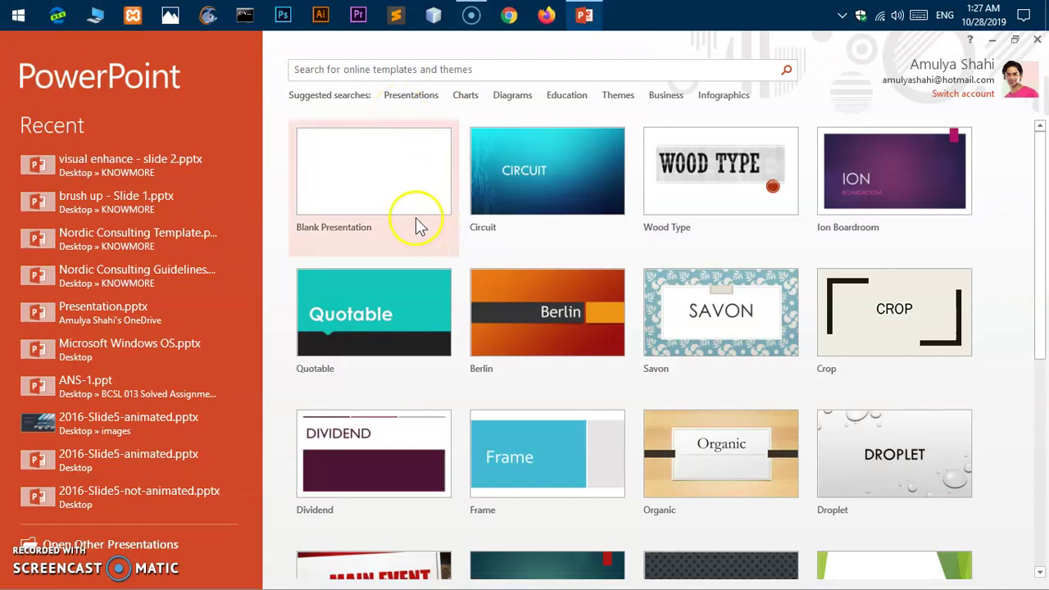
left_click(342, 173)
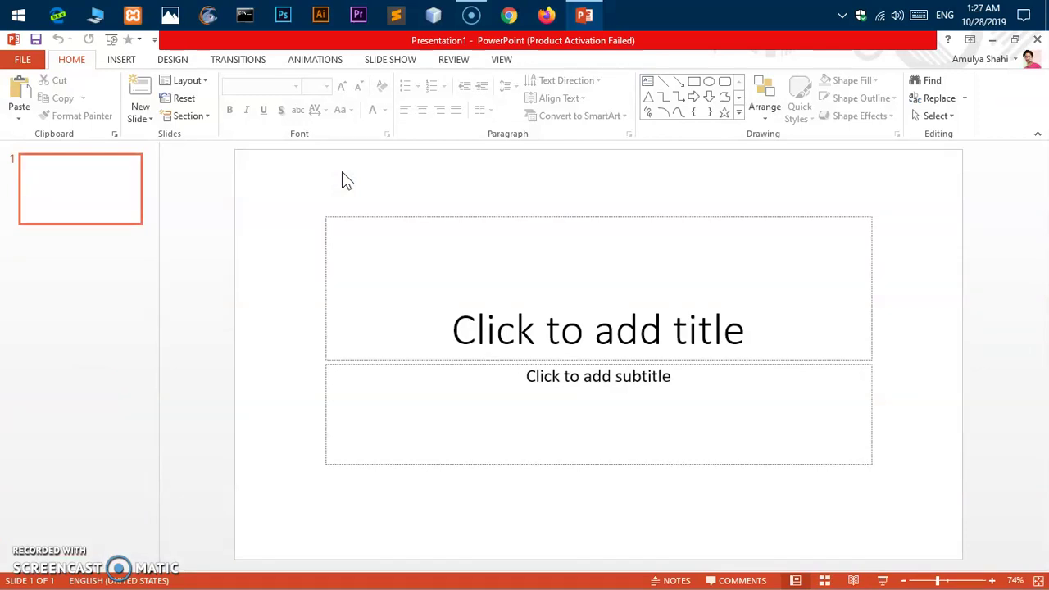
Open PowerPoint Options from the FILE backstage view
left_click(142, 123)
left_click(31, 63)
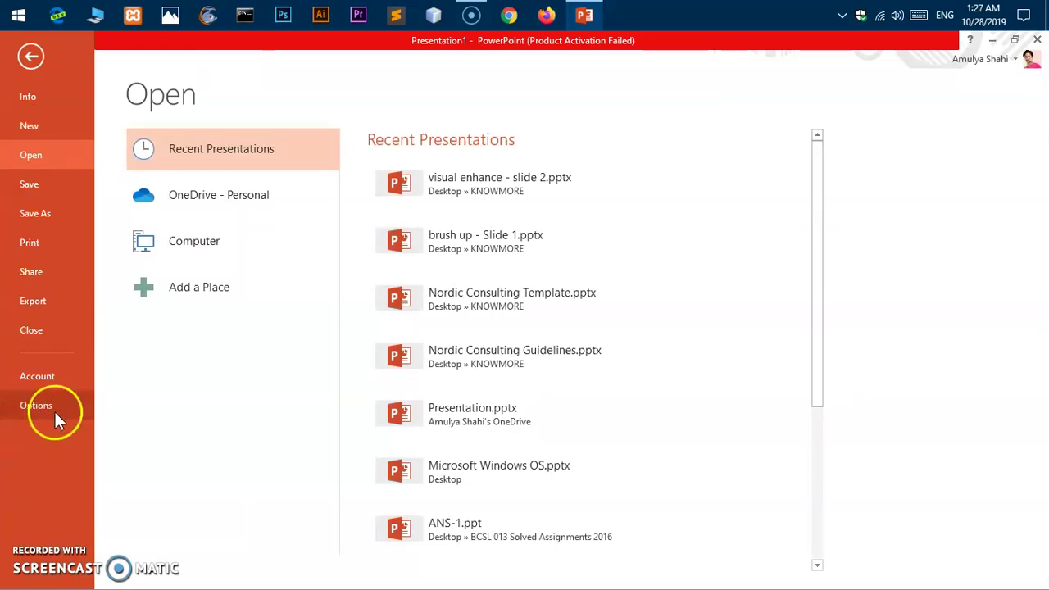
left_click(37, 413)
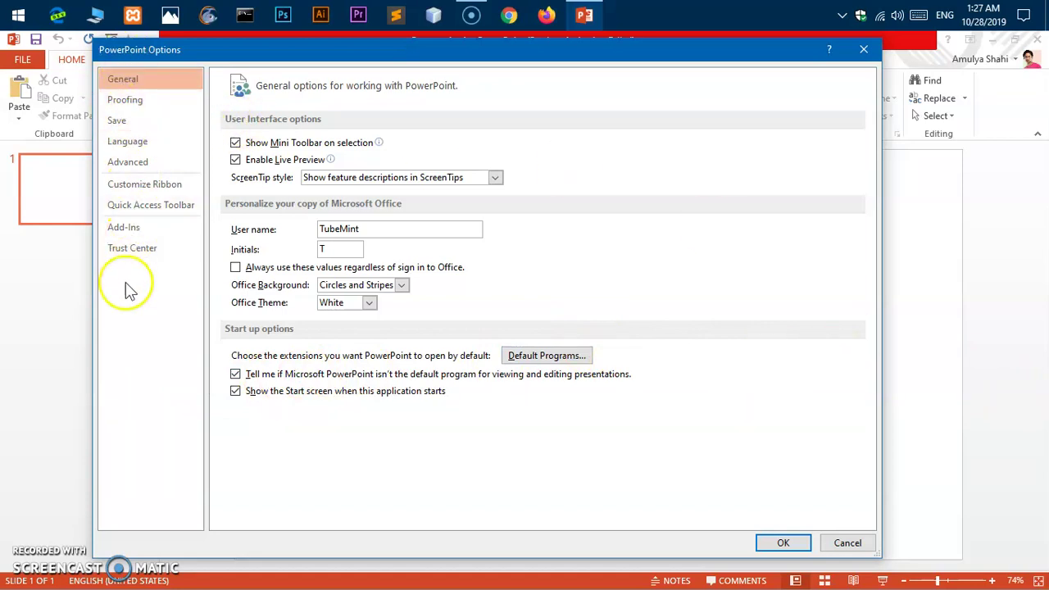
On the Save page, change the AutoRecover interval from 10 to 2 minutes
left_click(134, 127)
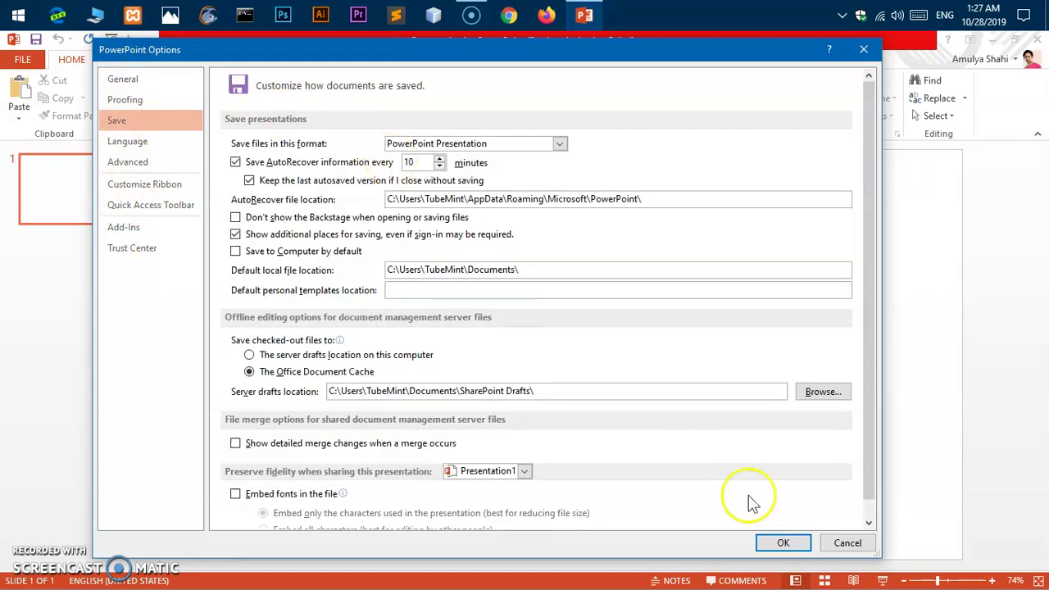
left_click_drag(871, 311, 865, 238)
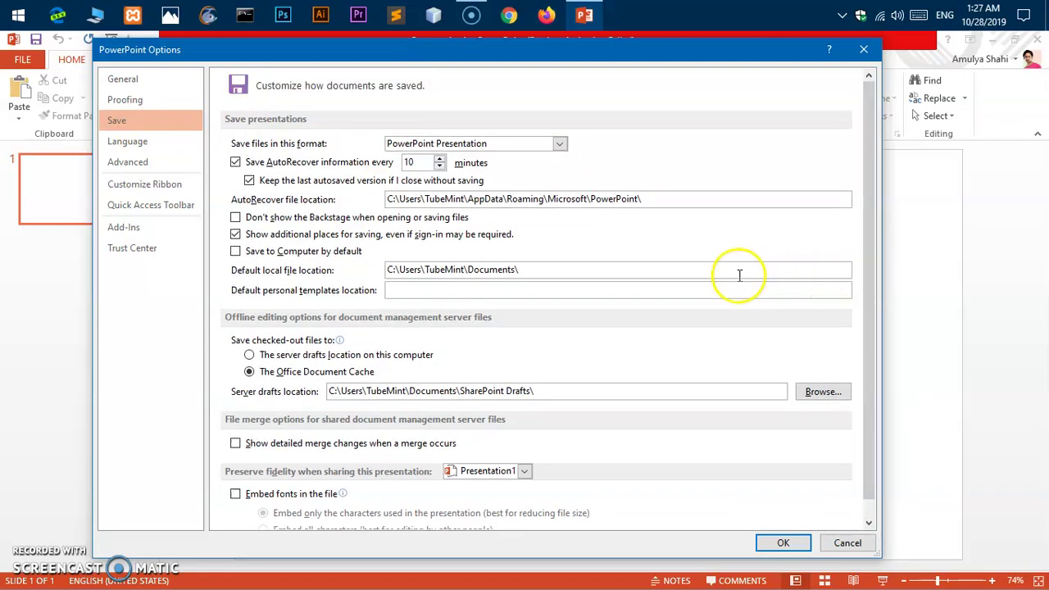
double_click(422, 163)
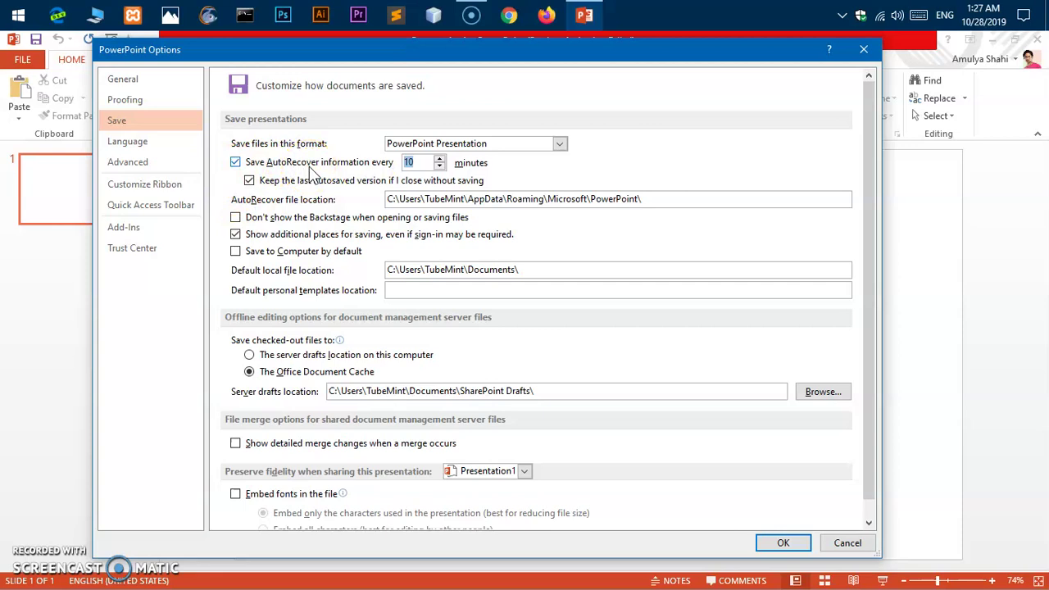
type("2")
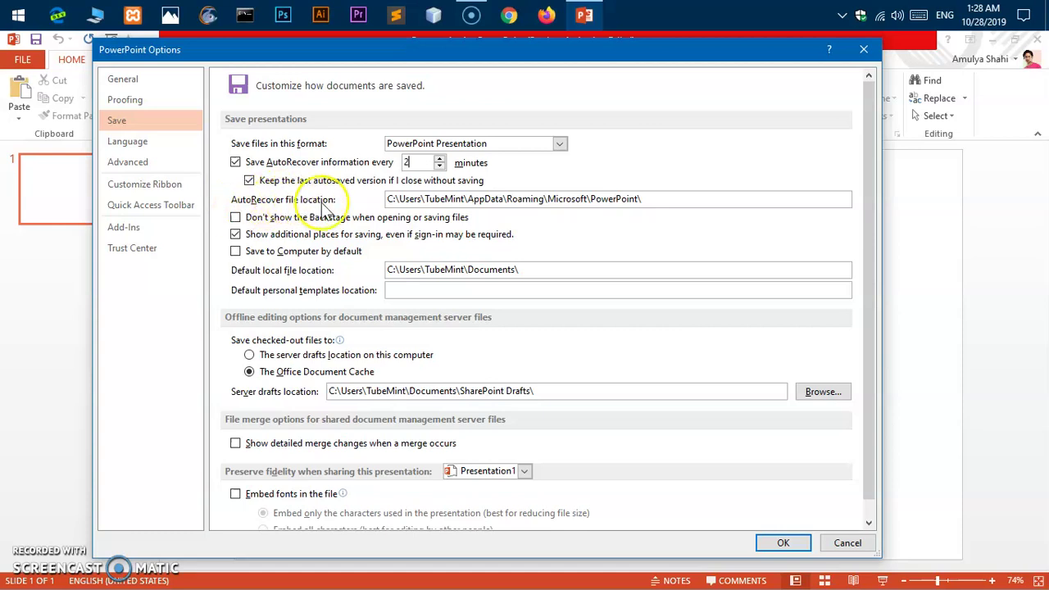
Select the whole AutoRecover file location path and copy it to the clipboard
left_click_drag(663, 200, 368, 200)
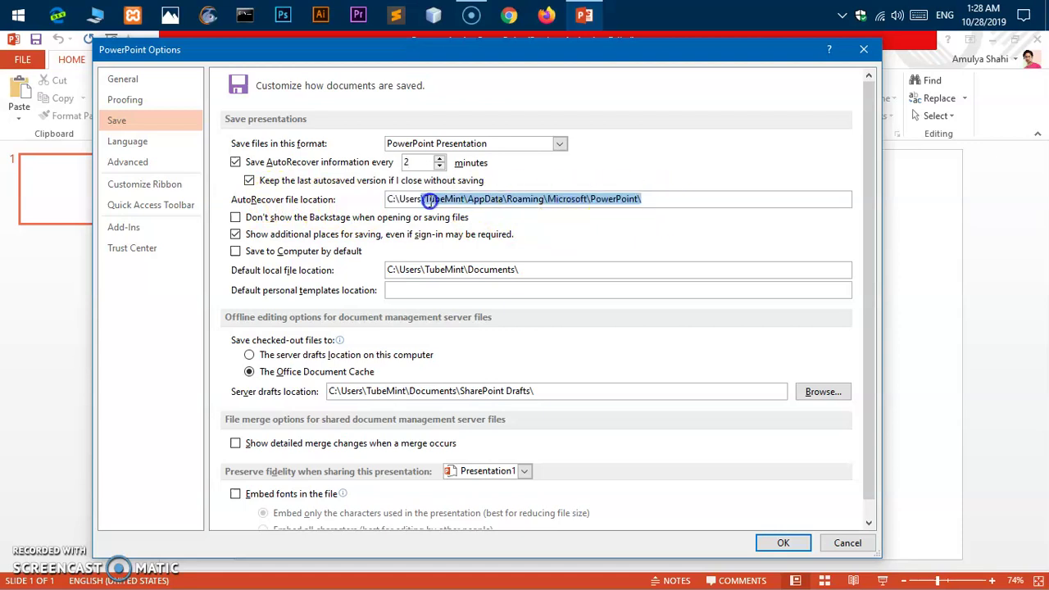
right_click(402, 201)
left_click(429, 232)
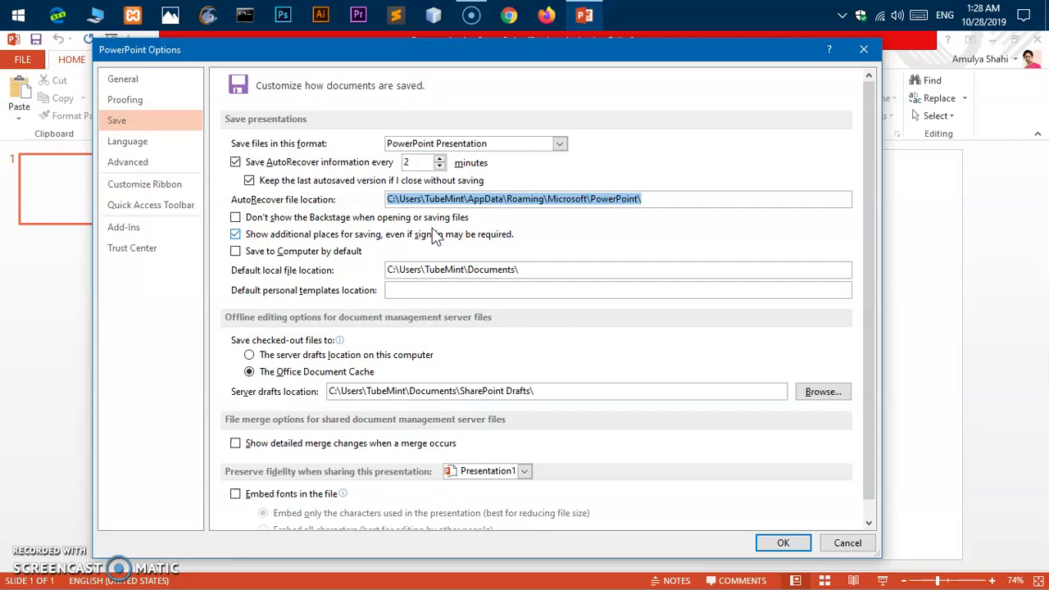
Open a File Explorer window on Quick access, then search Start for On-Screen Keyboard
key("super+e")
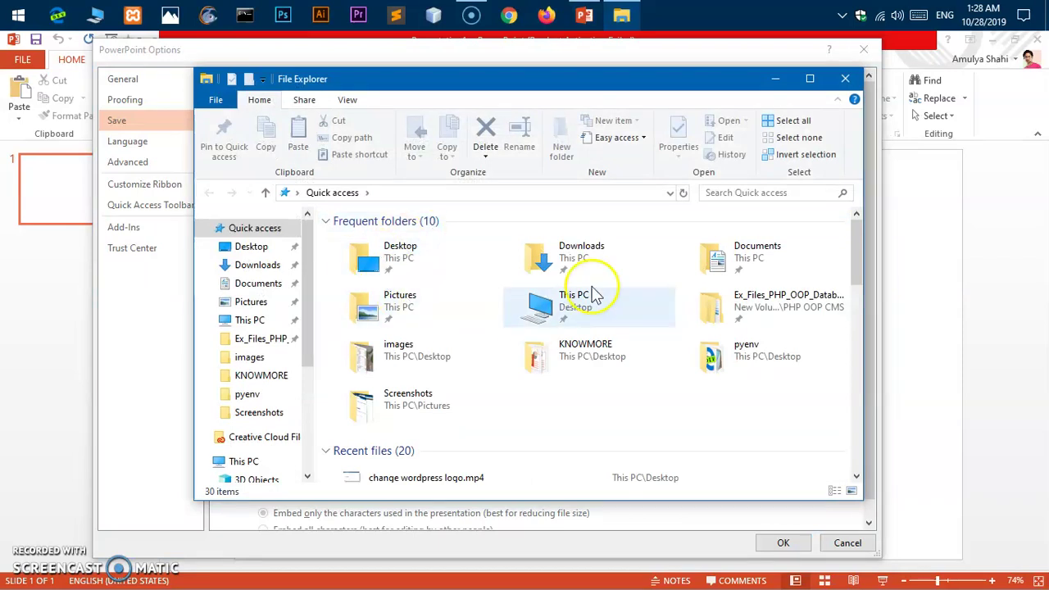
left_click(394, 190)
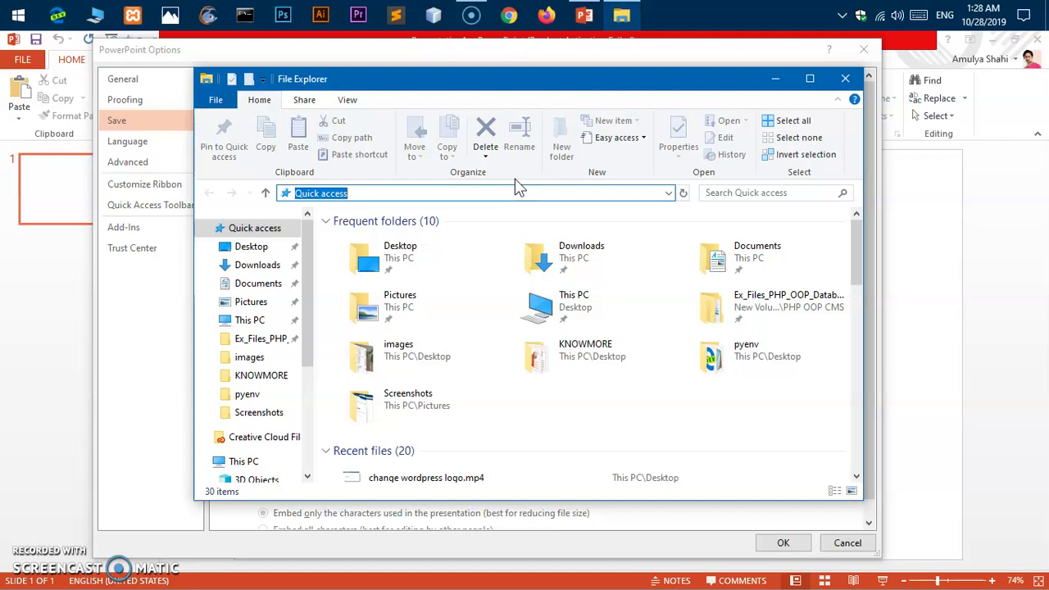
key("super")
key("super")
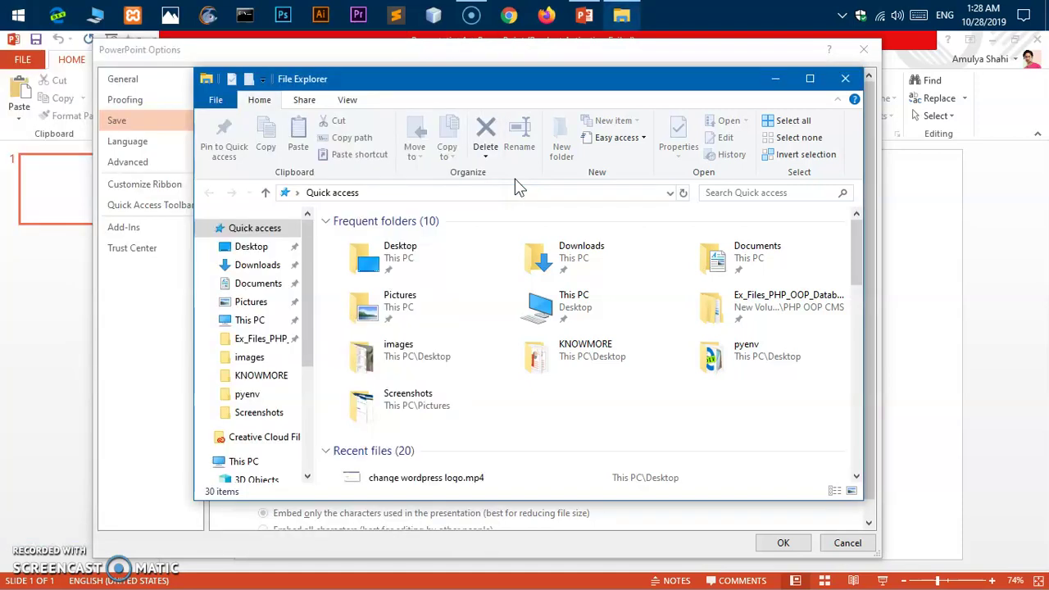
key("super")
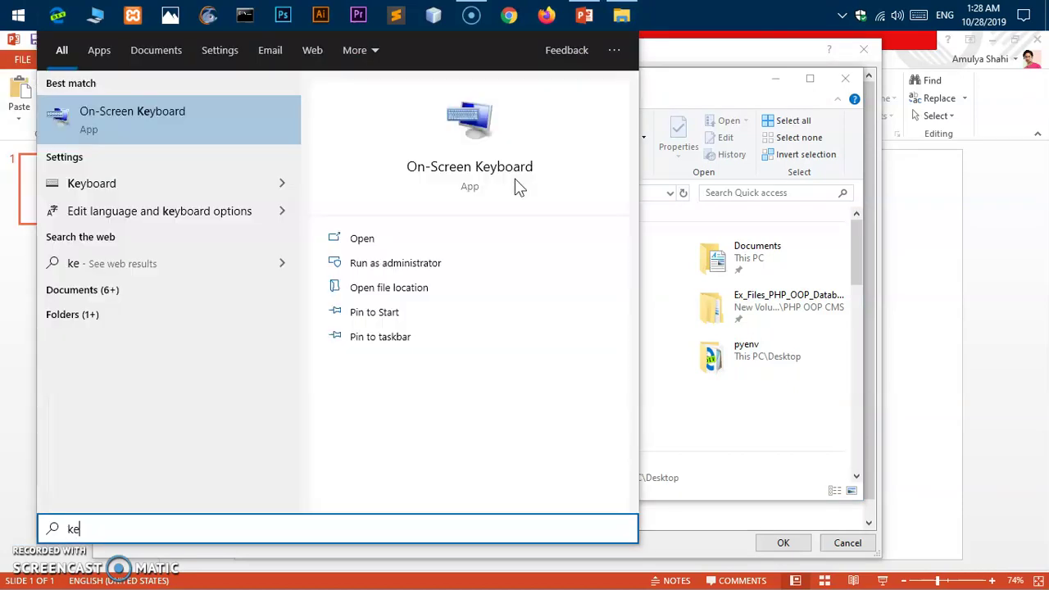
Launch On-Screen Keyboard from the search result, then close it again
key("Return")
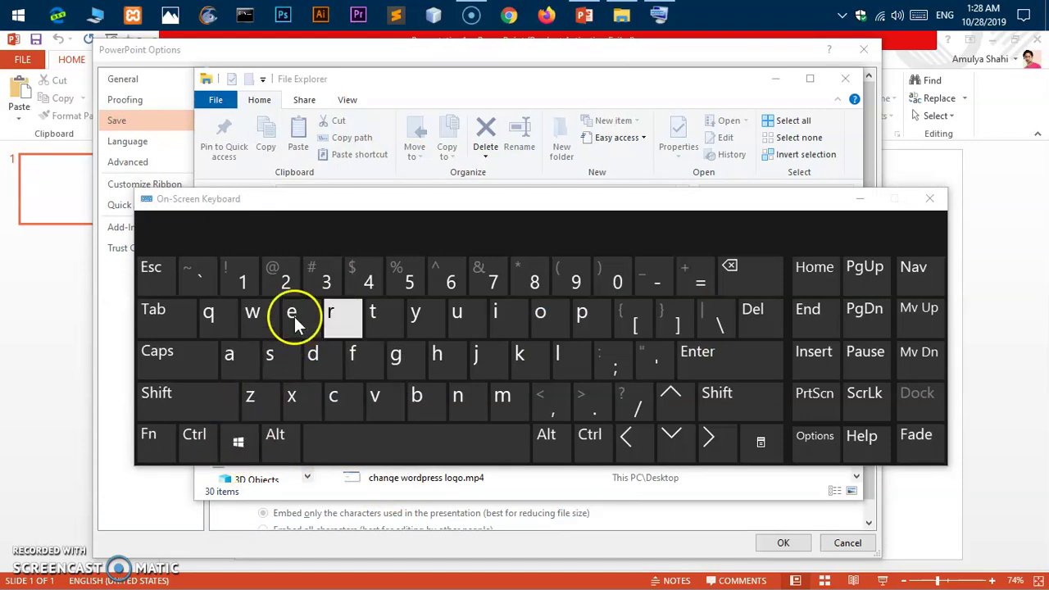
left_click(931, 200)
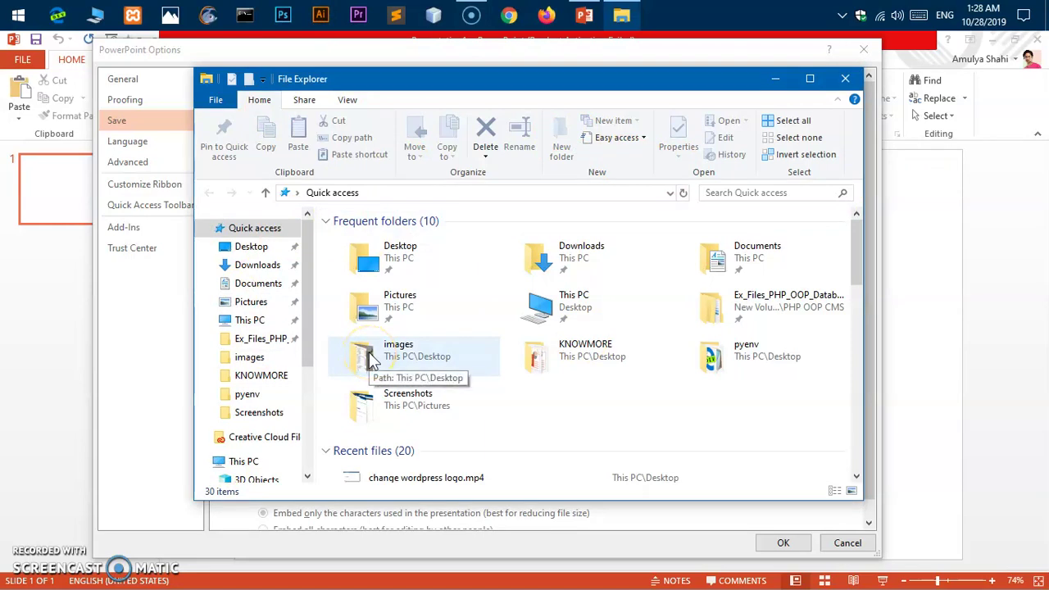
Paste the copied AutoRecover path into File Explorer's address bar and go to the AppData\Roaming\Microsoft\PowerPoint folder
left_click(394, 190)
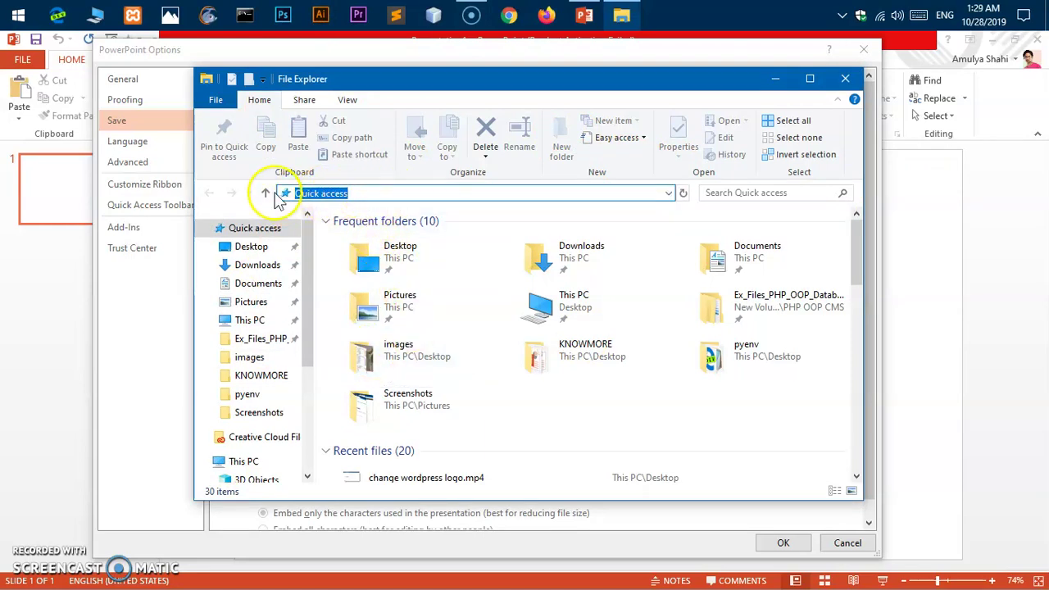
left_click(415, 197)
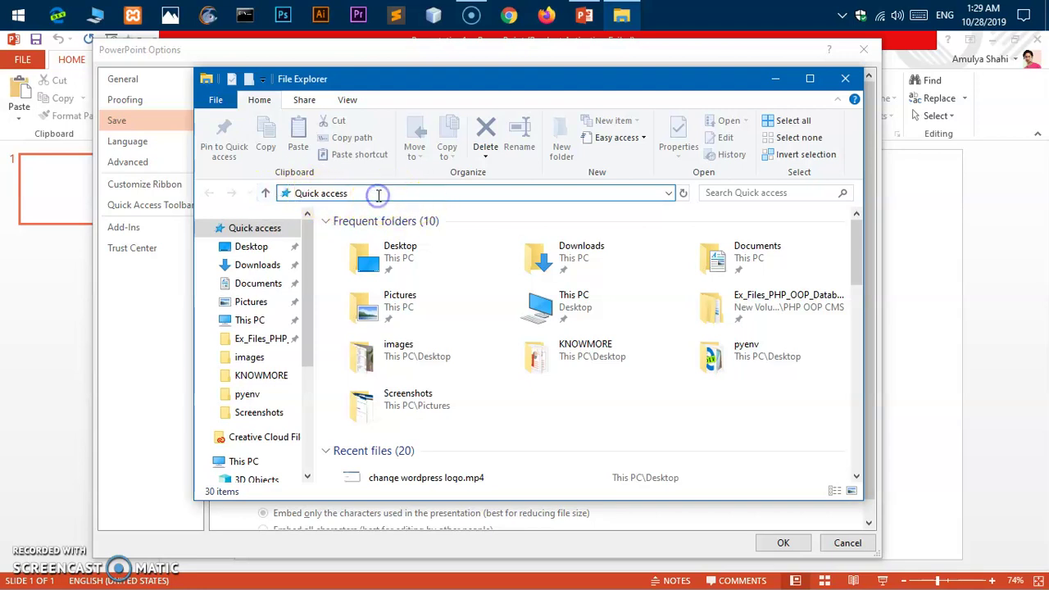
left_click_drag(355, 192, 285, 192)
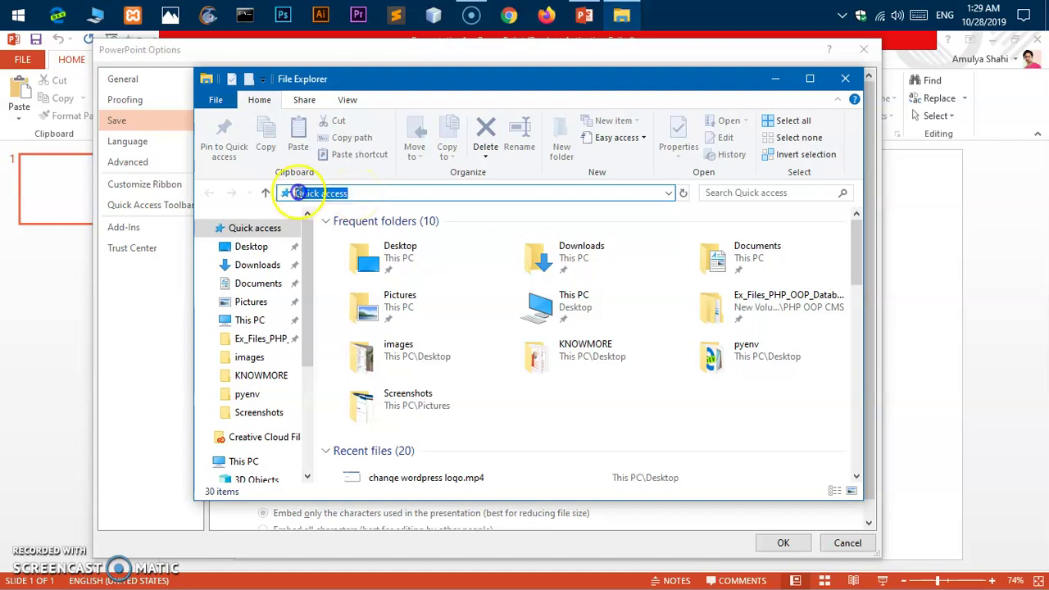
right_click(284, 193)
left_click(544, 192)
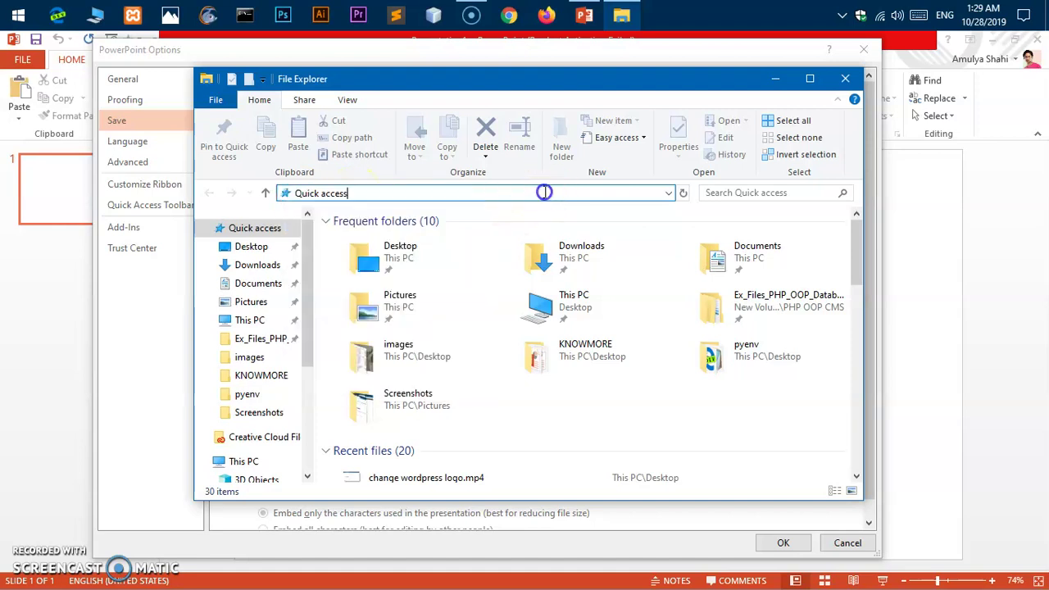
left_click_drag(544, 192, 261, 193)
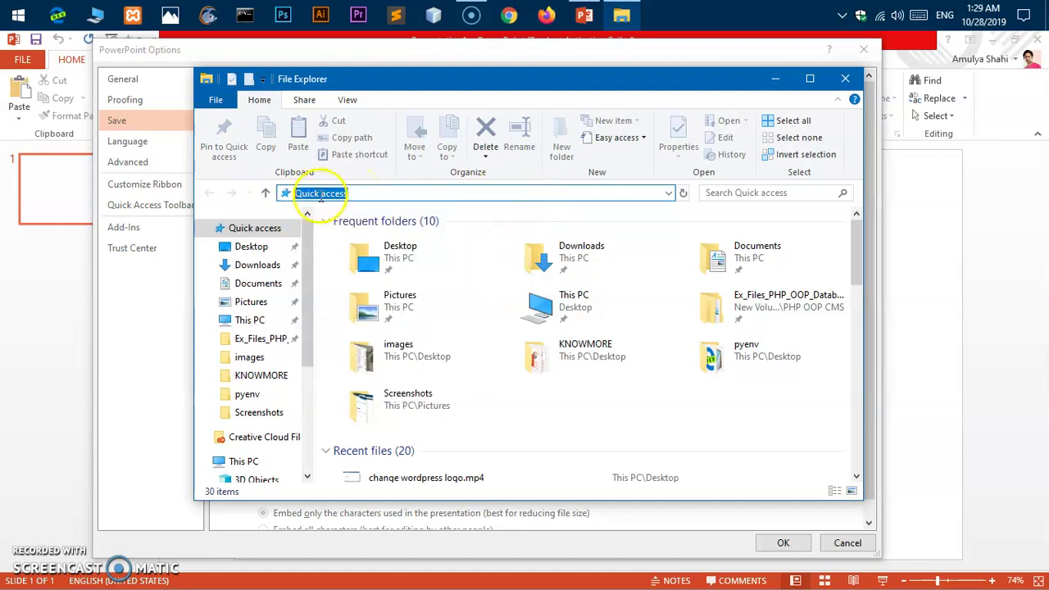
right_click(376, 192)
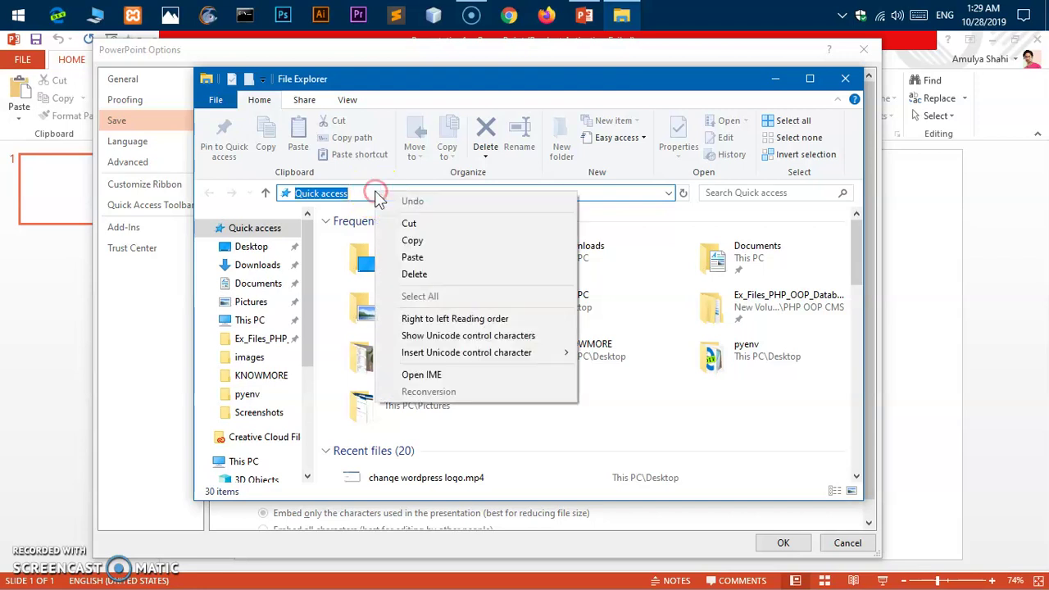
left_click(418, 258)
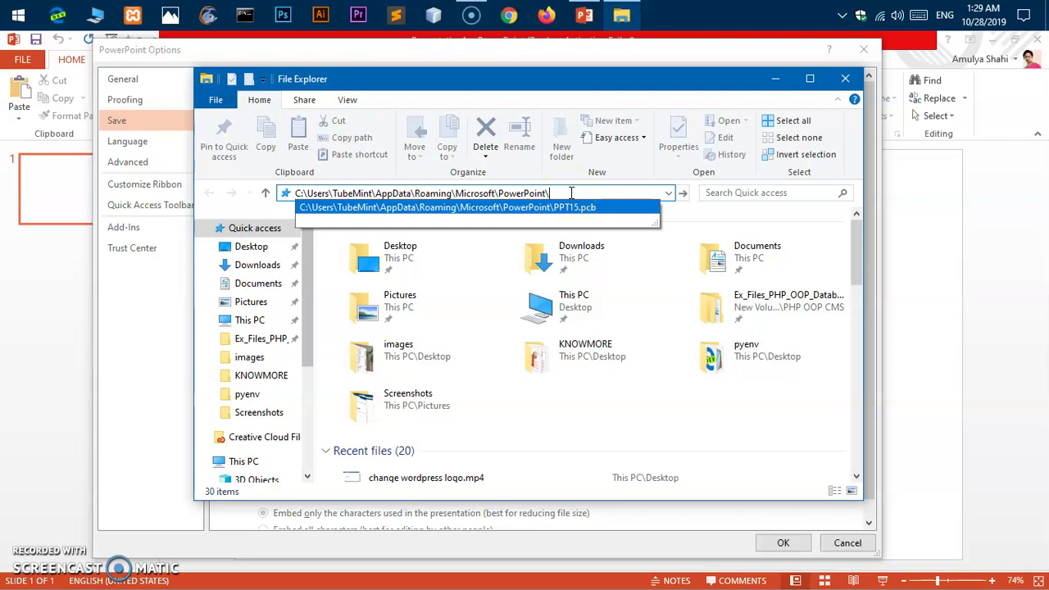
key("Return")
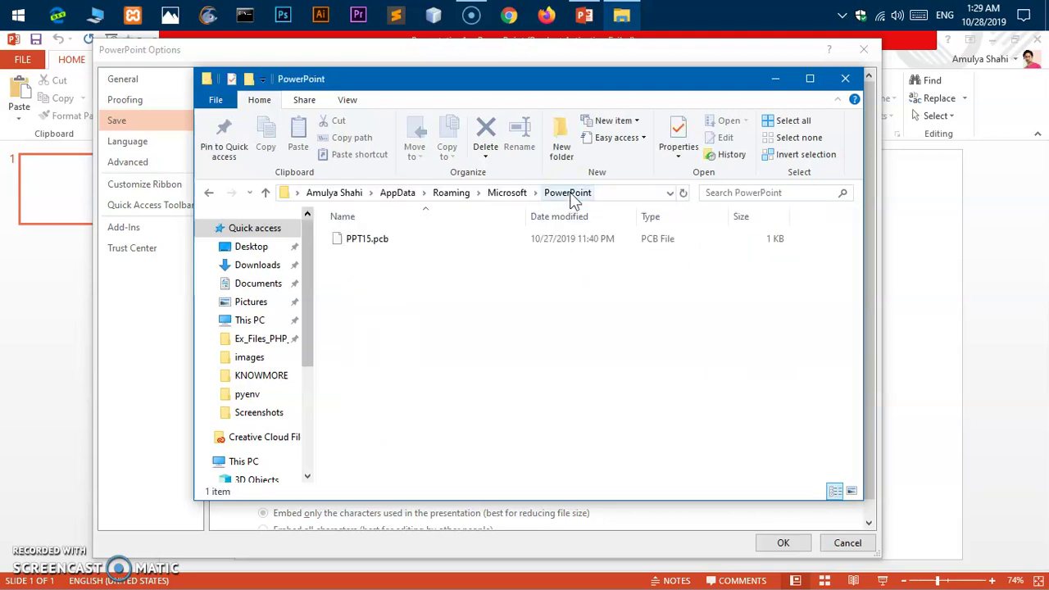
left_click(515, 270)
left_click(563, 194)
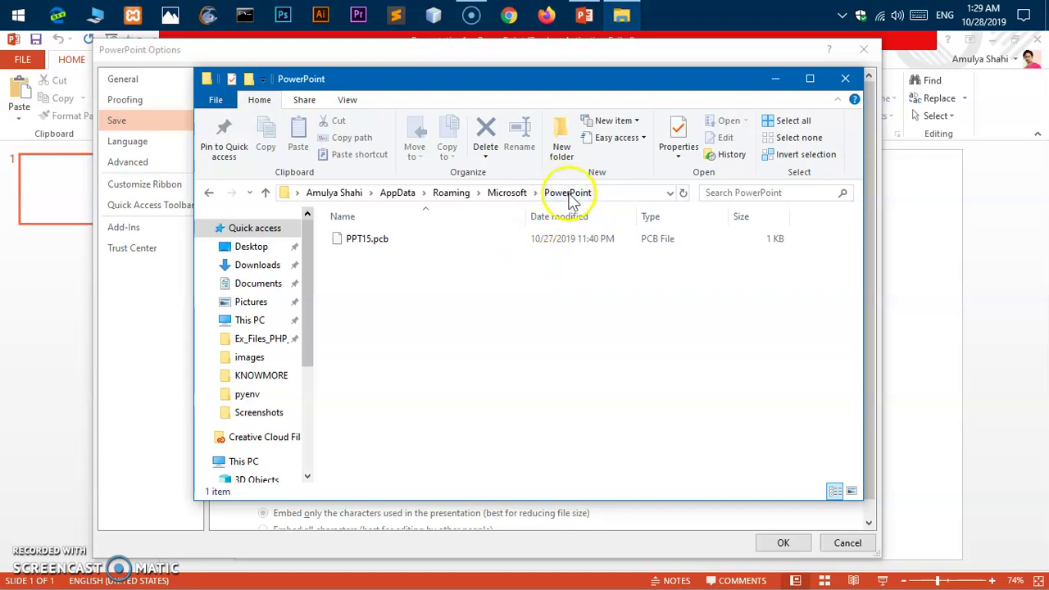